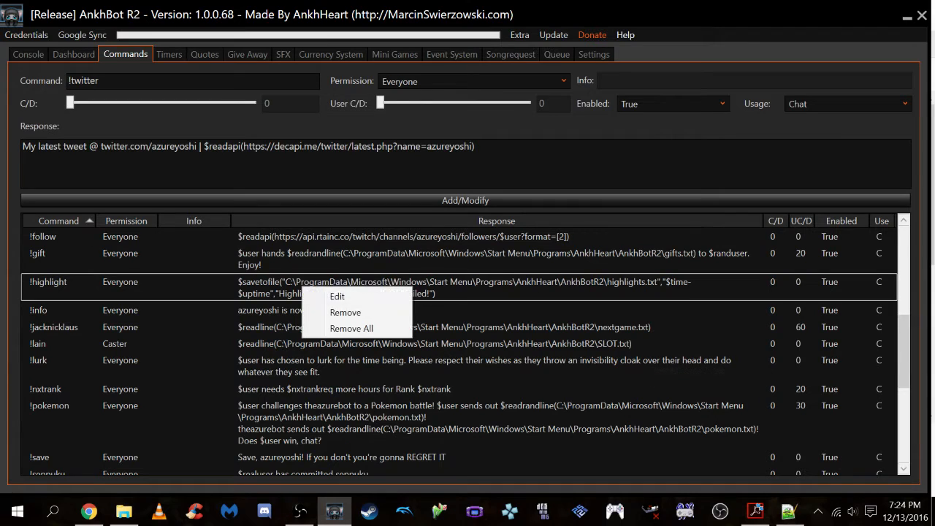
Step: Open the !highlight command for editing and check the $savetofile entry in the Documentation.pdf in Acrobat Reader
left_click(332, 295)
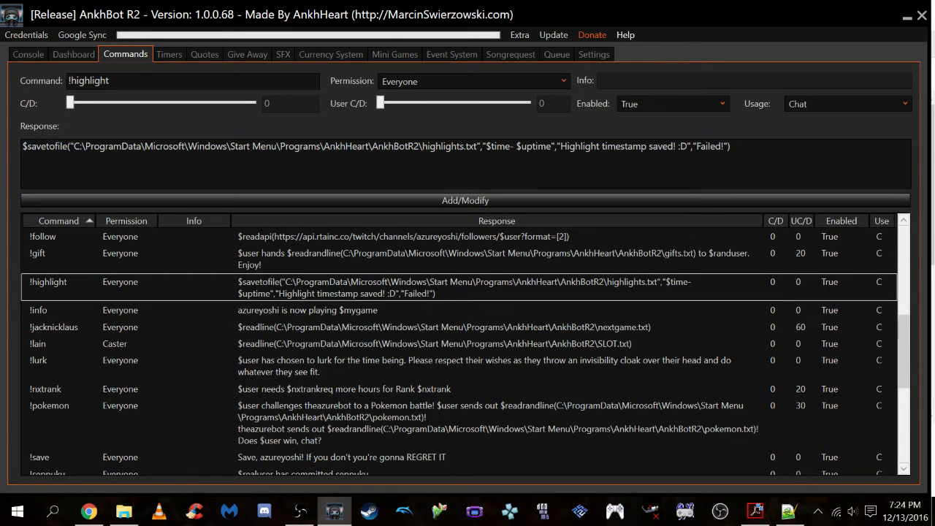
key("alt+Tab")
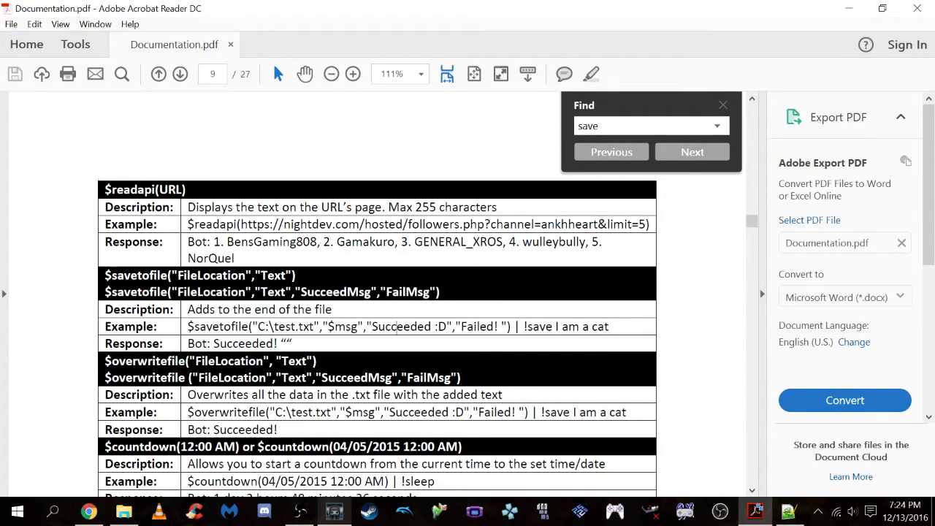
key("alt+Tab")
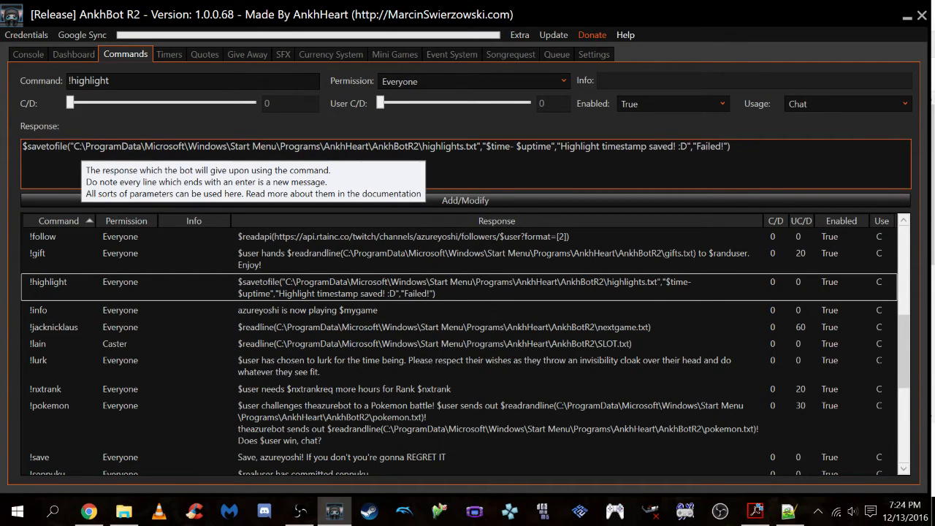
Step: Search Windows for "ankhbot" and open the AnkhBotR2 file location to view the folder of text files, then minimize it
key("super+s")
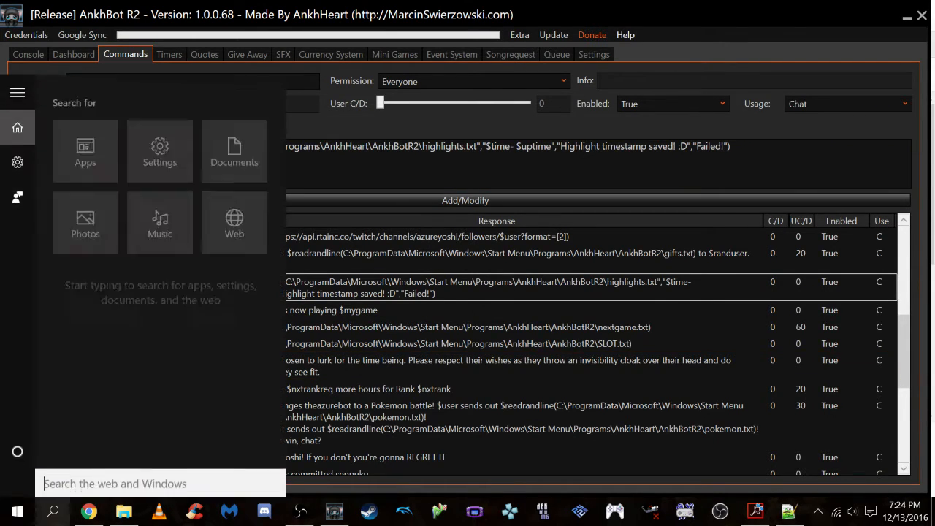
type("ankhbot")
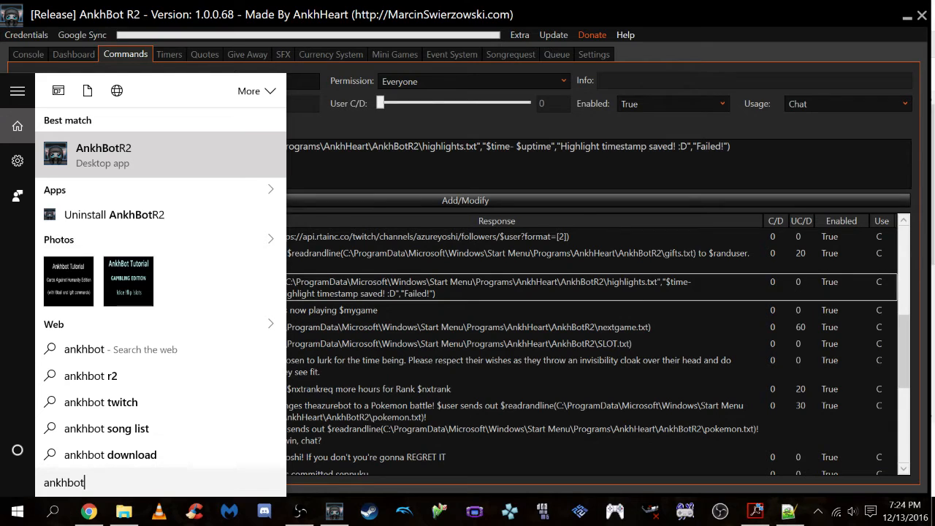
right_click(139, 154)
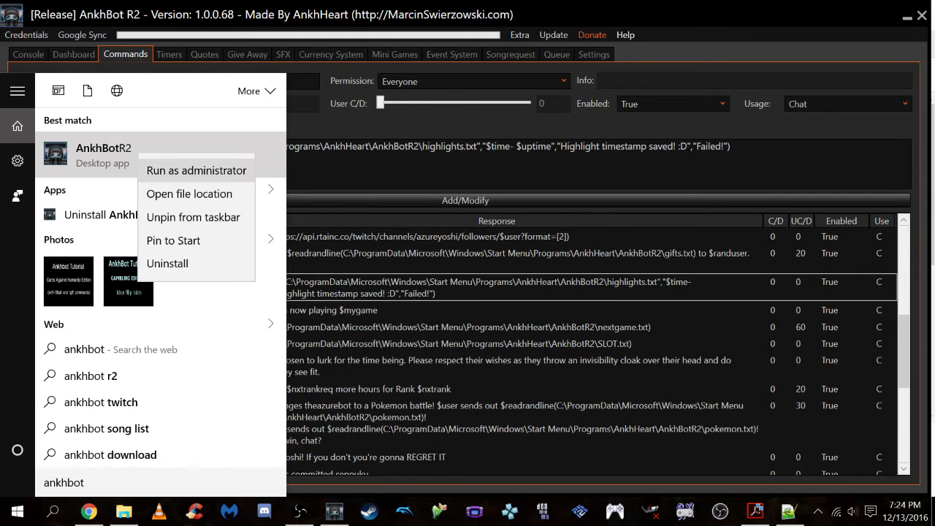
left_click(189, 194)
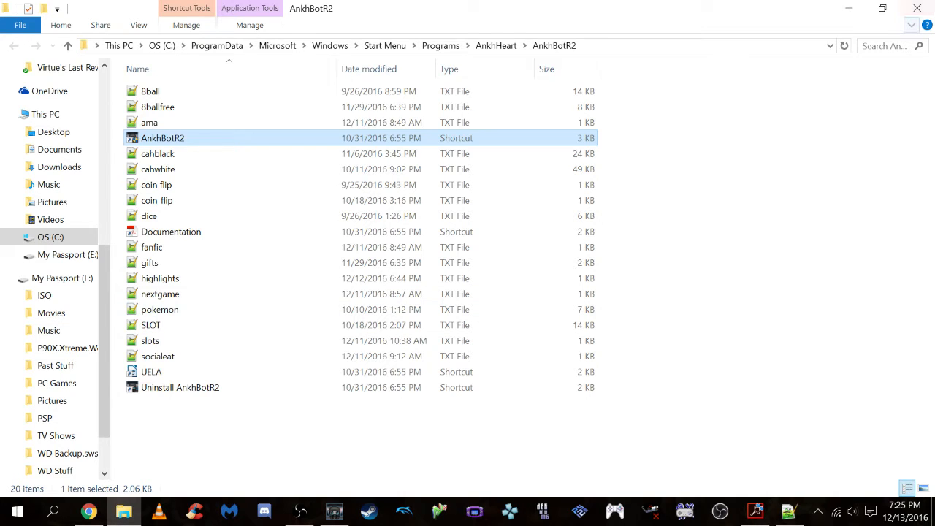
left_click(848, 8)
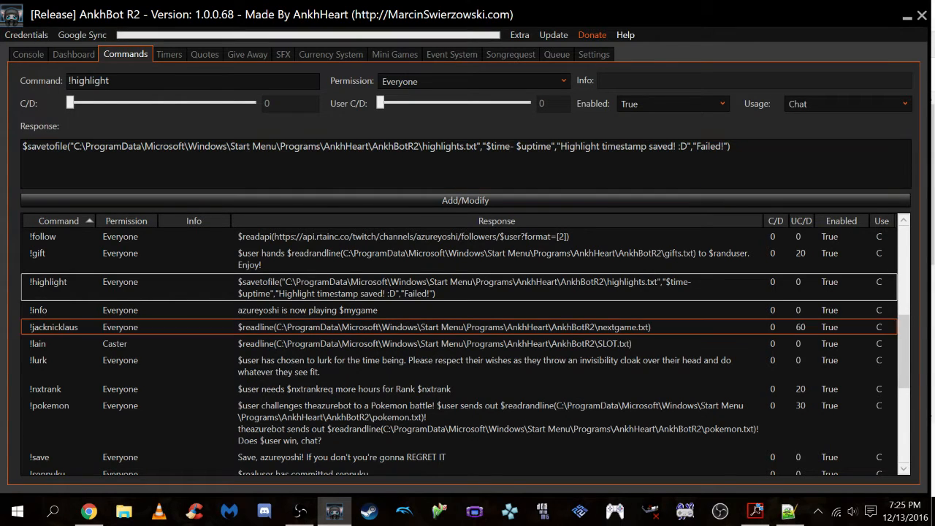
Step: Check the contents of highlights.txt in Notepad++ and return to the AnkhBot command list
left_click(789, 511)
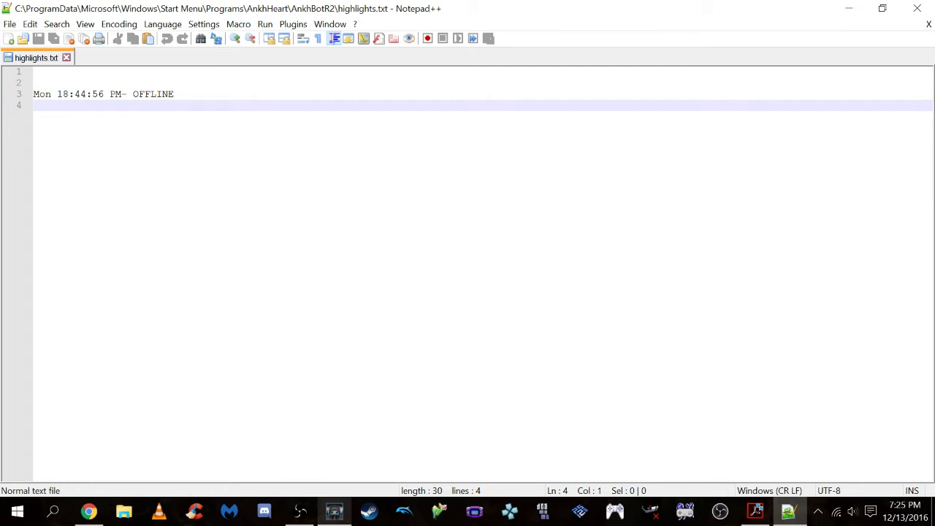
left_click(335, 511)
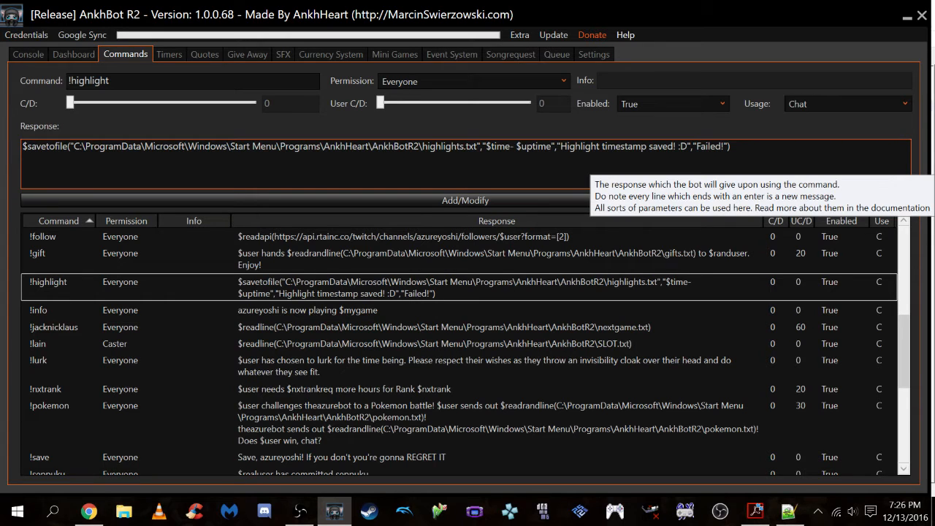
scroll(504, 256, "up", 4)
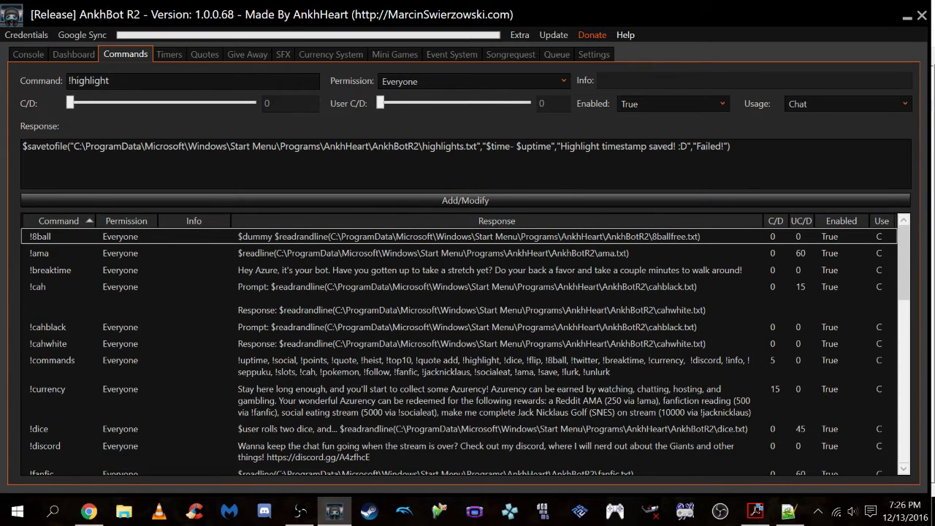
Step: Set the console chat sender to Streamer and send the message "!highlight"
left_click(27, 54)
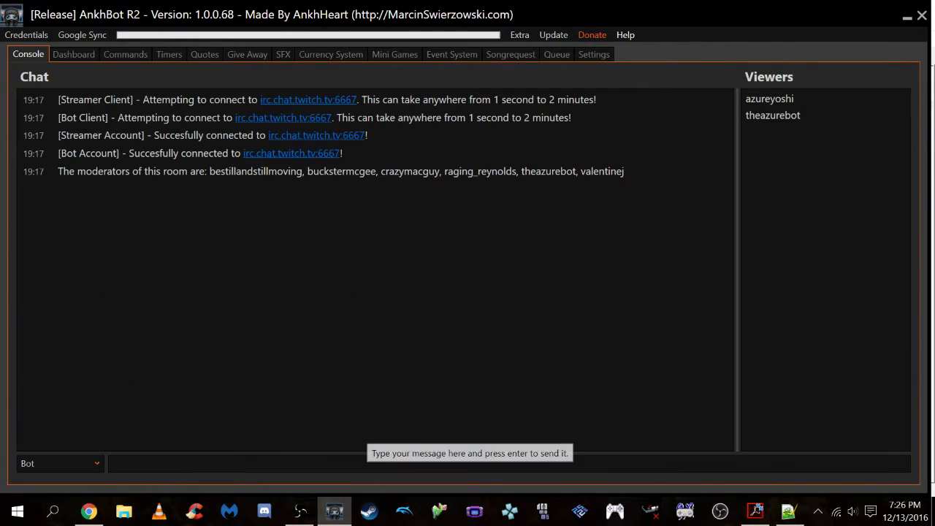
left_click(58, 463)
left_click(39, 496)
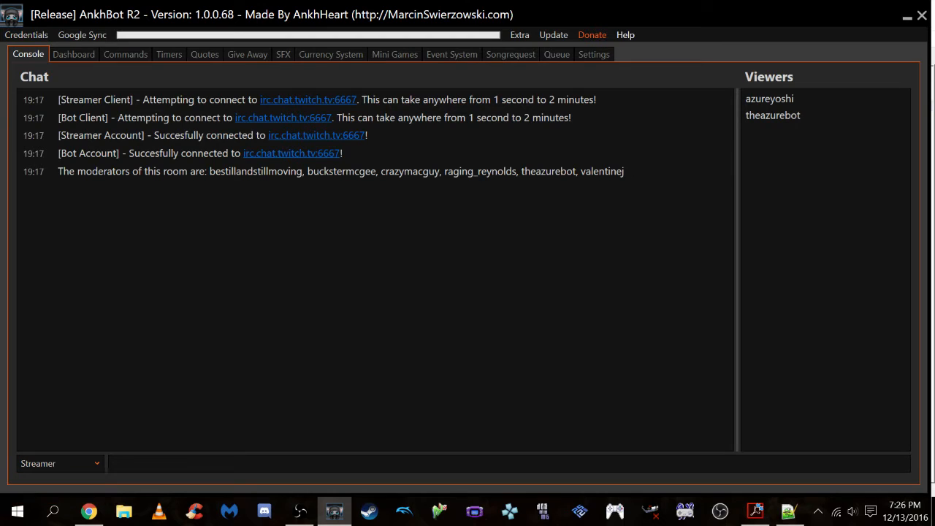
left_click(146, 464)
type("!highlight")
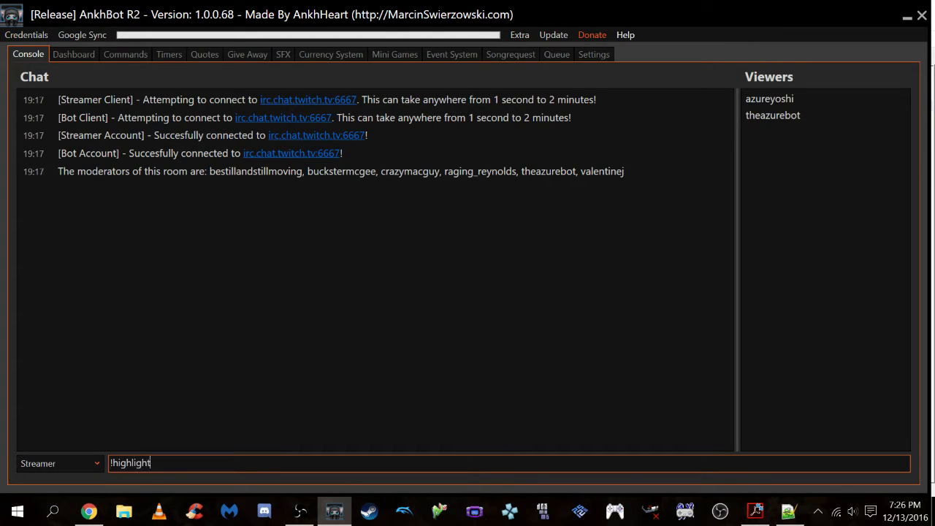
key("Return")
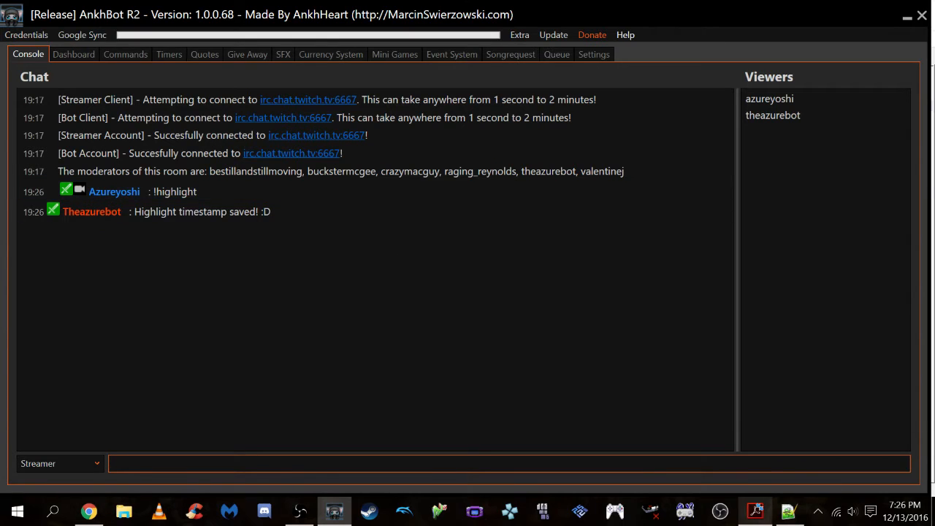
Step: Reload highlights.txt in Notepad++ to check for the new timestamp entry, and return to AnkhBot
left_click(788, 512)
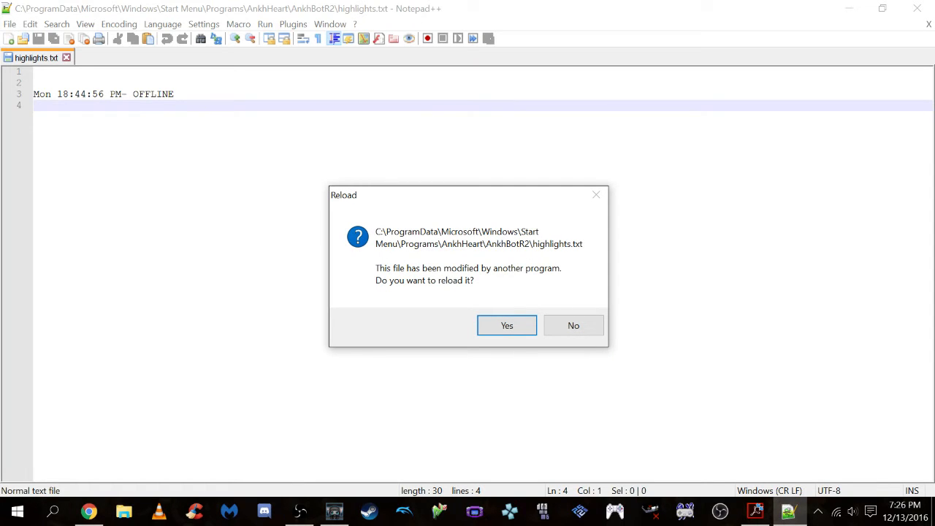
key("Return")
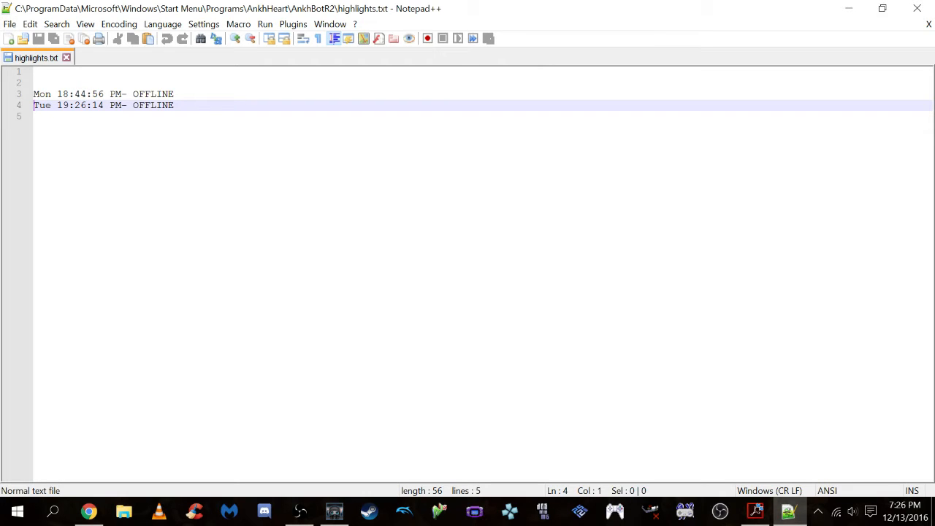
left_click(333, 511)
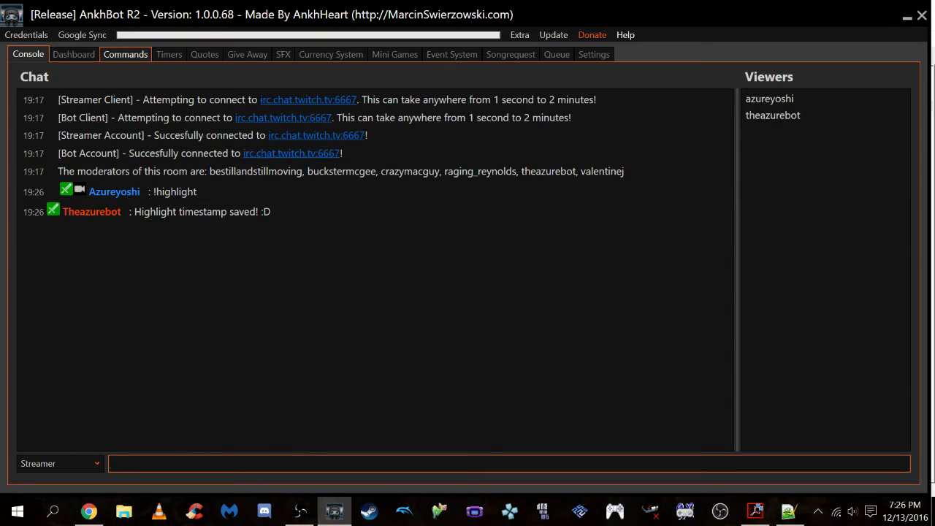
Step: Open the !shoutout command from the command list for editing to review its response
left_click(125, 54)
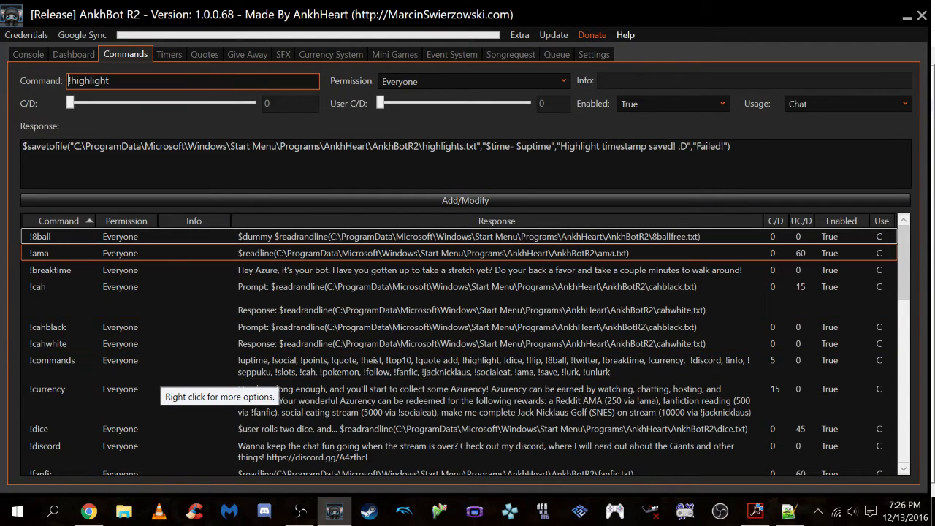
scroll(219, 365, "down", 5)
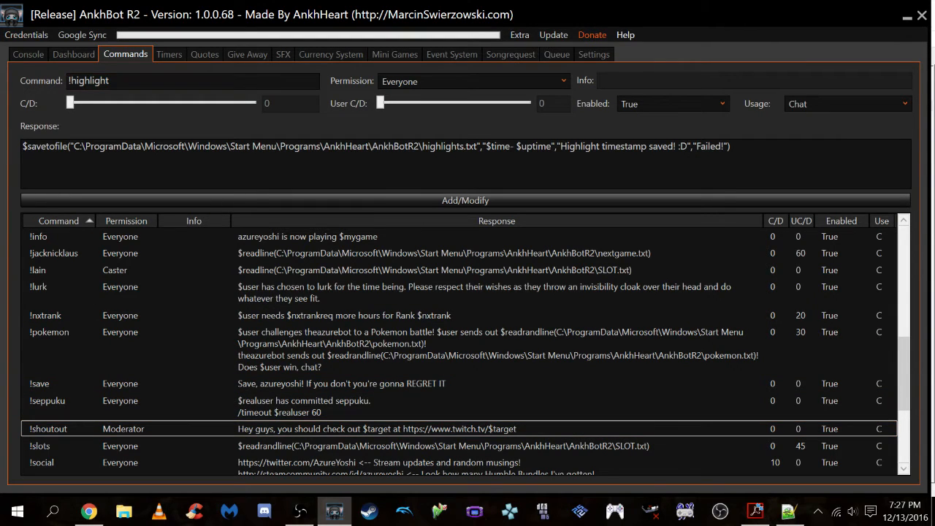
right_click(344, 430)
left_click(379, 438)
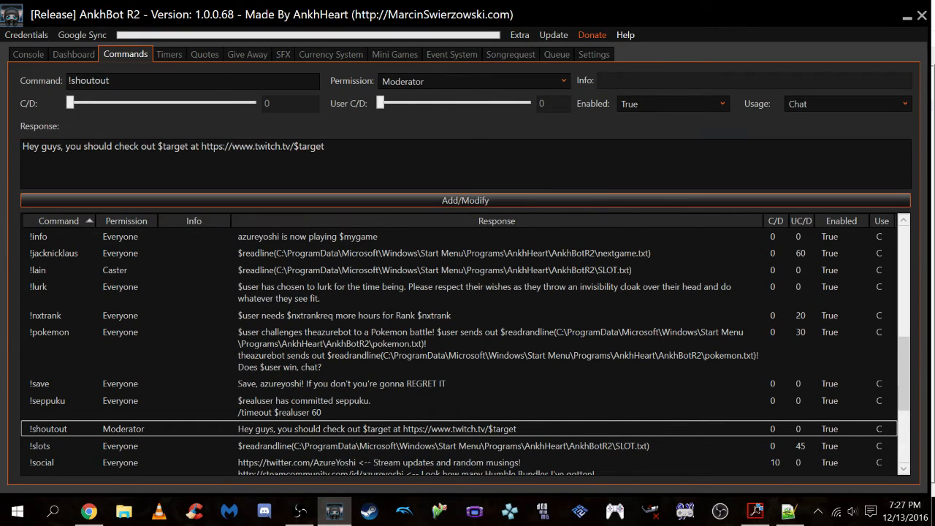
Step: Test the !shoutout command in the console chat with the streamer's own channel name as the target
left_click(27, 55)
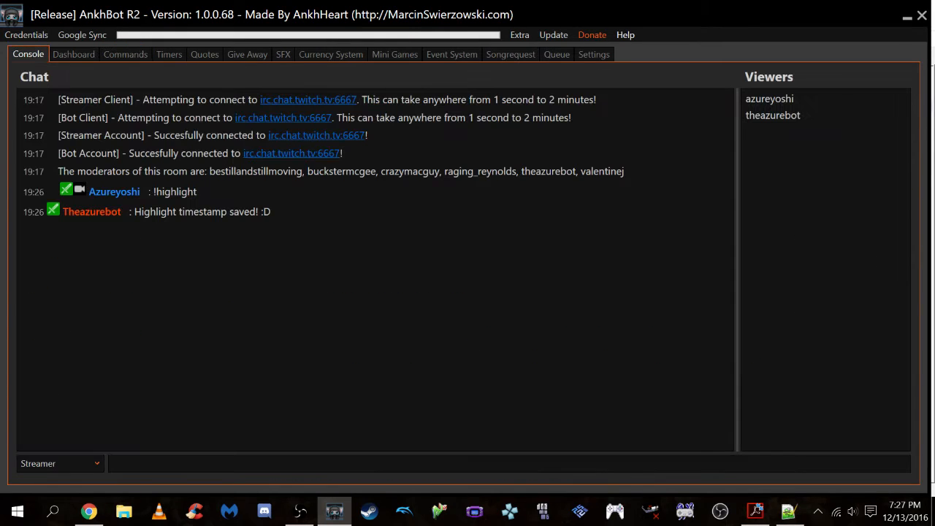
left_click(314, 463)
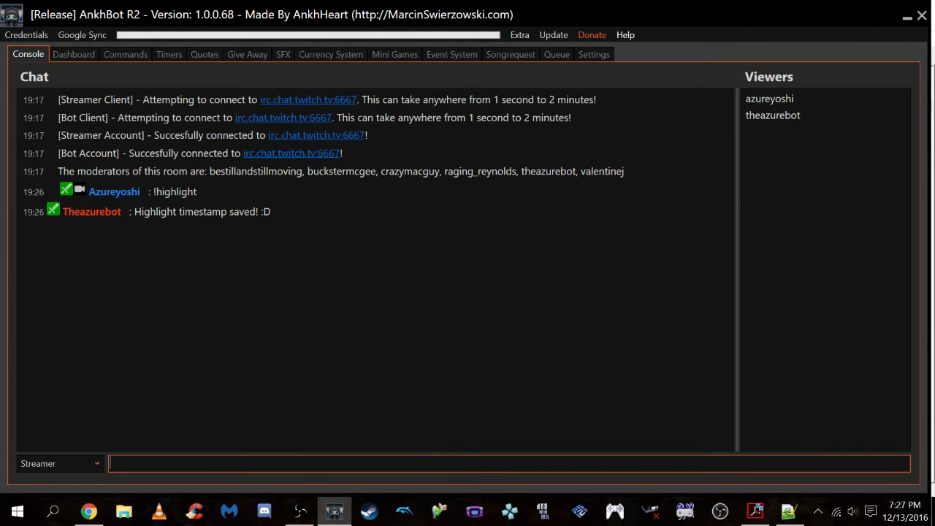
type("!shoutout azureyoshi")
key("Return")
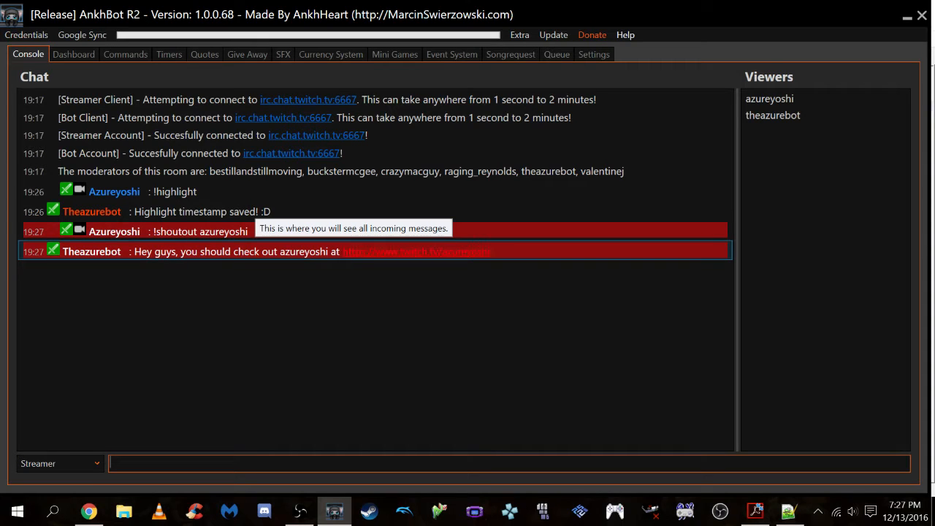
Step: Open the !twitter command from the command list for editing to review its $readapi response
left_click(125, 54)
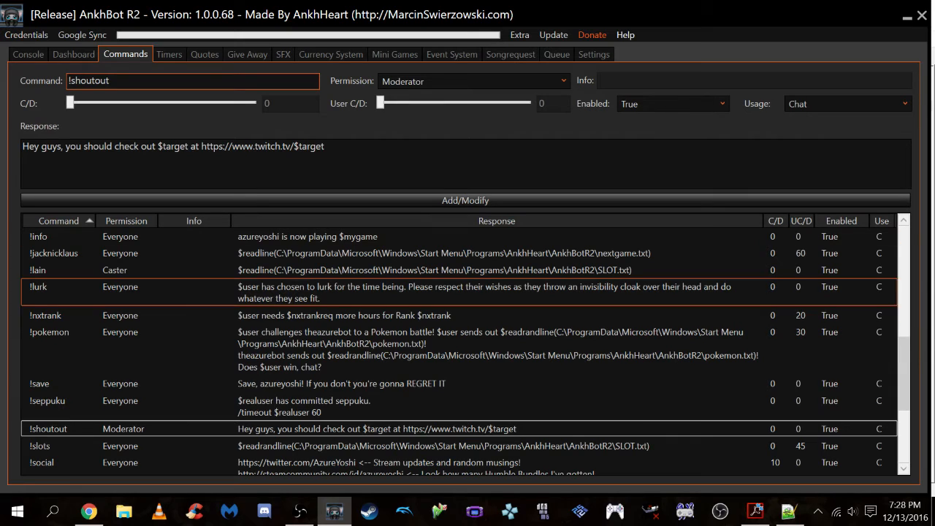
scroll(321, 416, "down", 2)
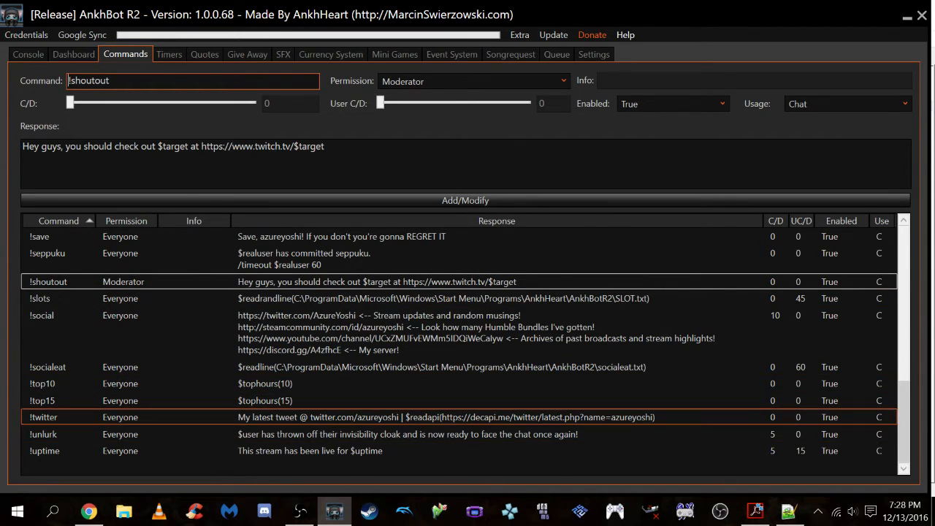
left_click(292, 418)
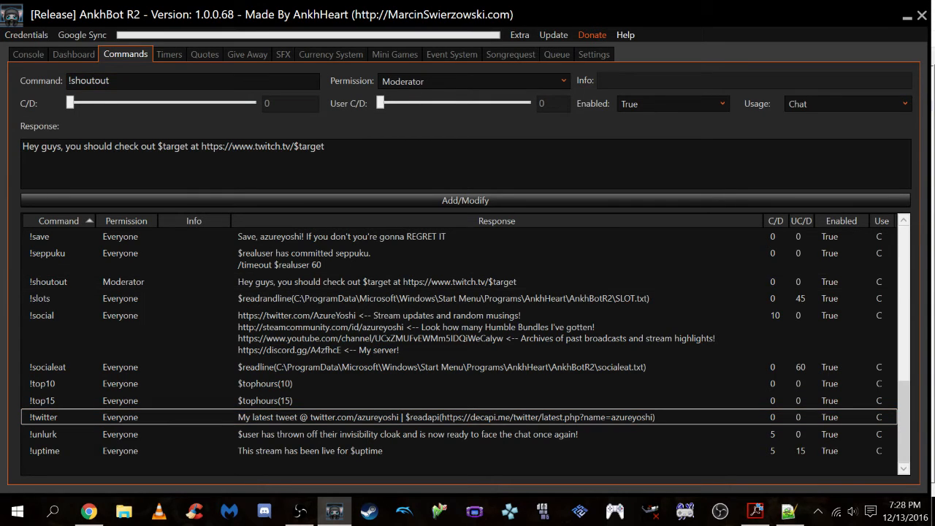
right_click(294, 419)
left_click(322, 431)
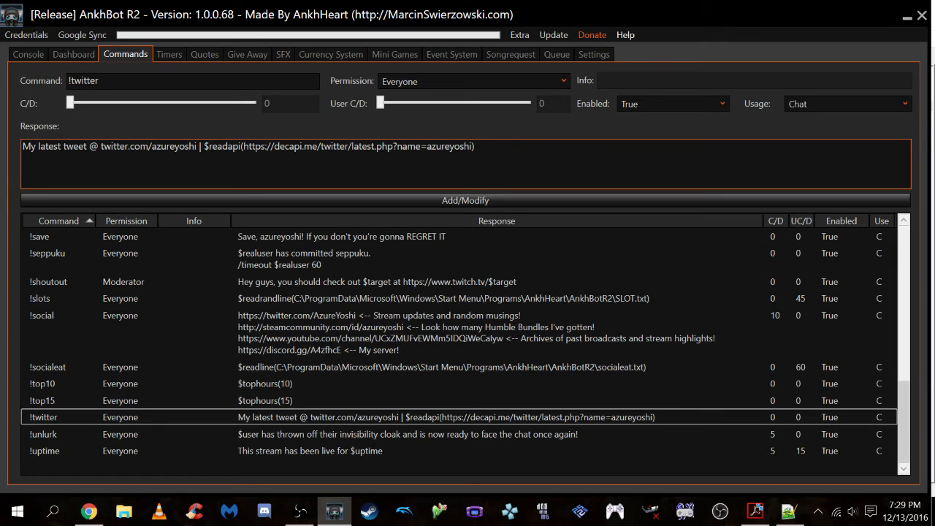
Step: Send "!twitter" as Streamer in the console chat to test the command
left_click(28, 54)
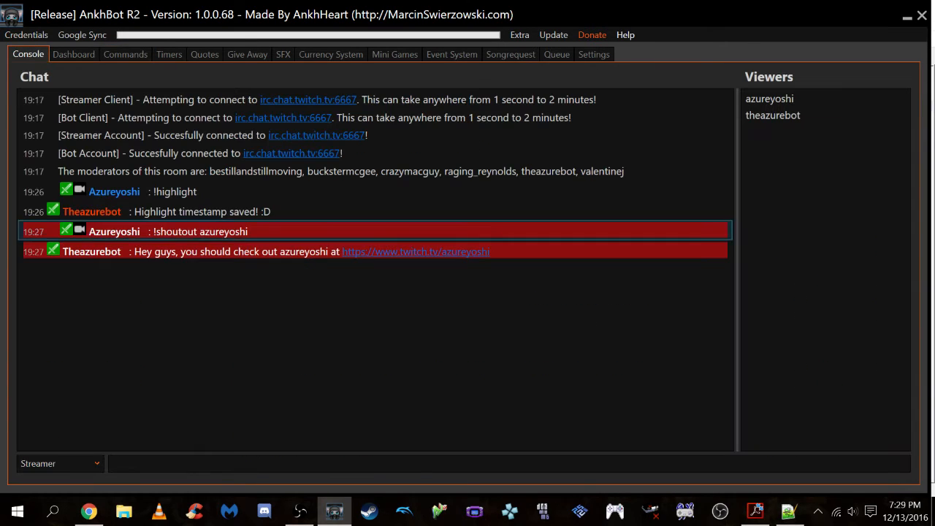
left_click(304, 464)
type("!twitter")
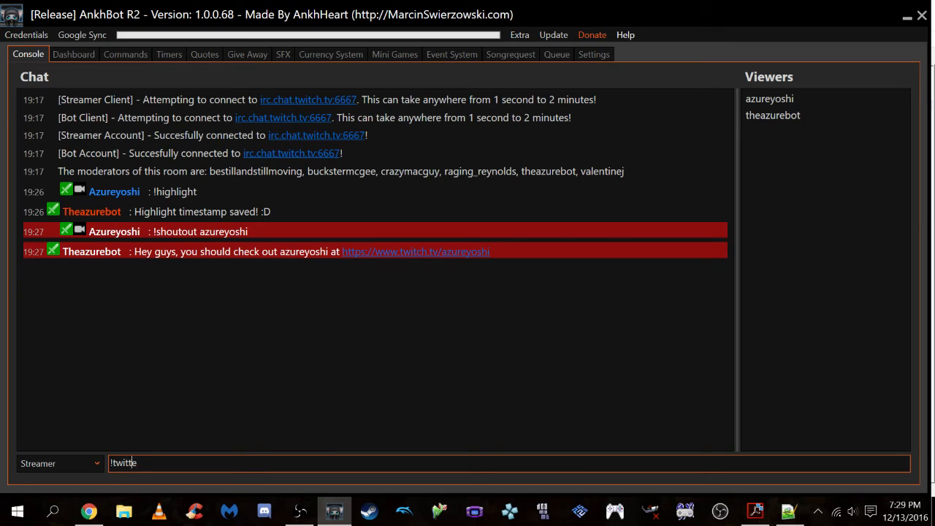
key("Return")
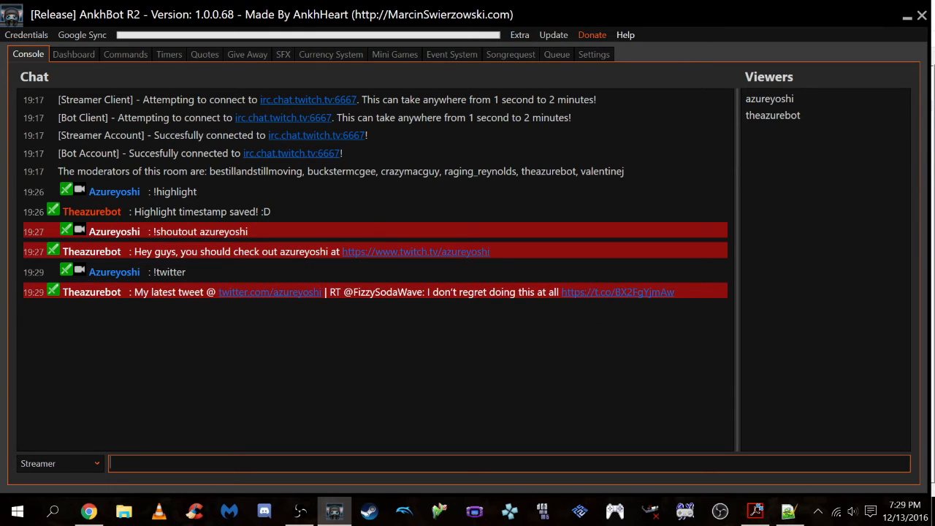
Step: Open the !uptime command from the command list for editing to review its response and cooldowns
left_click(125, 54)
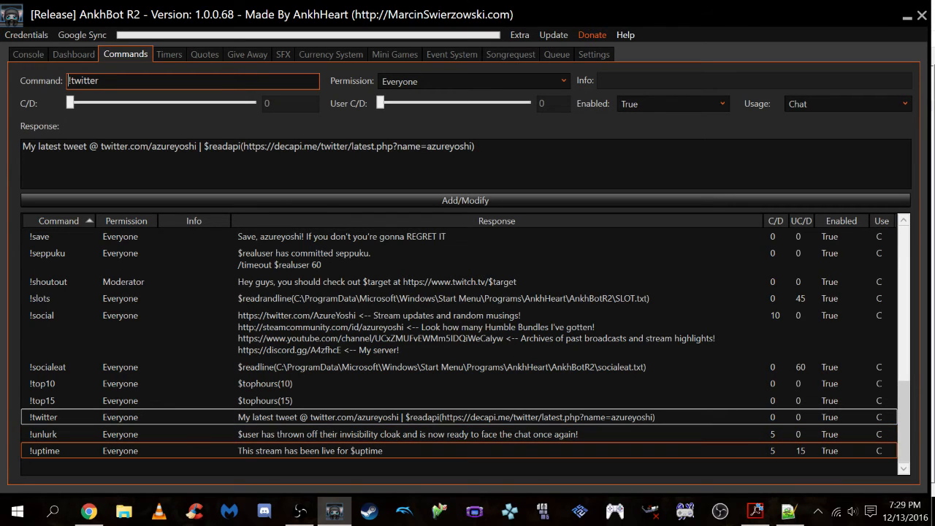
left_click(402, 449)
right_click(402, 448)
left_click(423, 404)
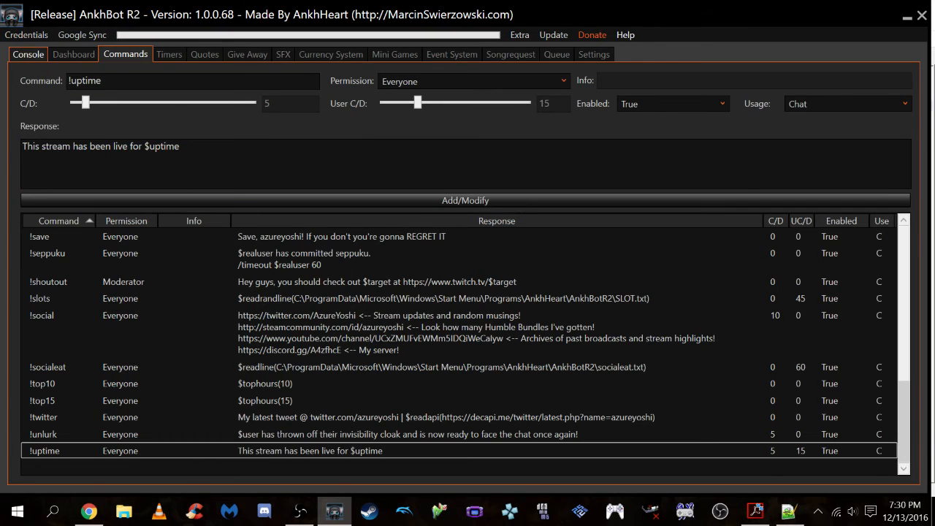
Step: Send "!uptime" as Streamer in the console chat to test the command
left_click(27, 54)
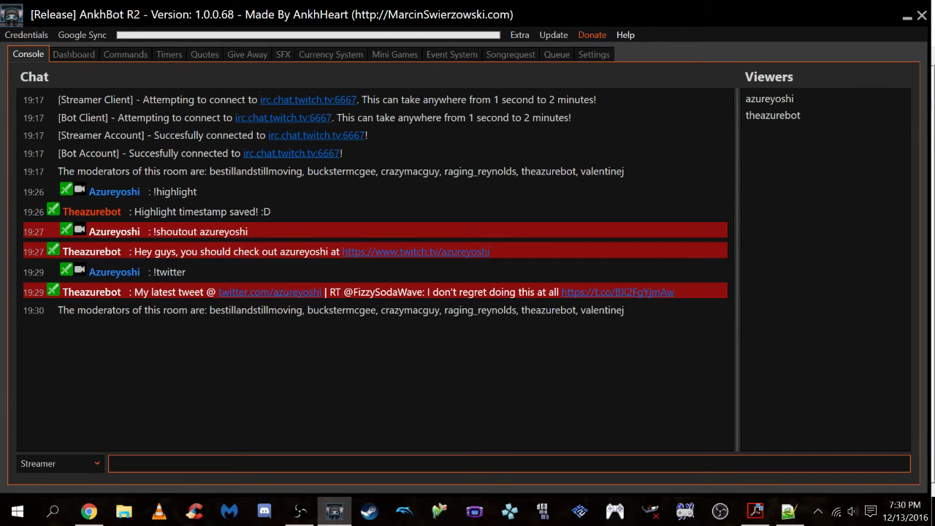
type("!uptime")
key("Return")
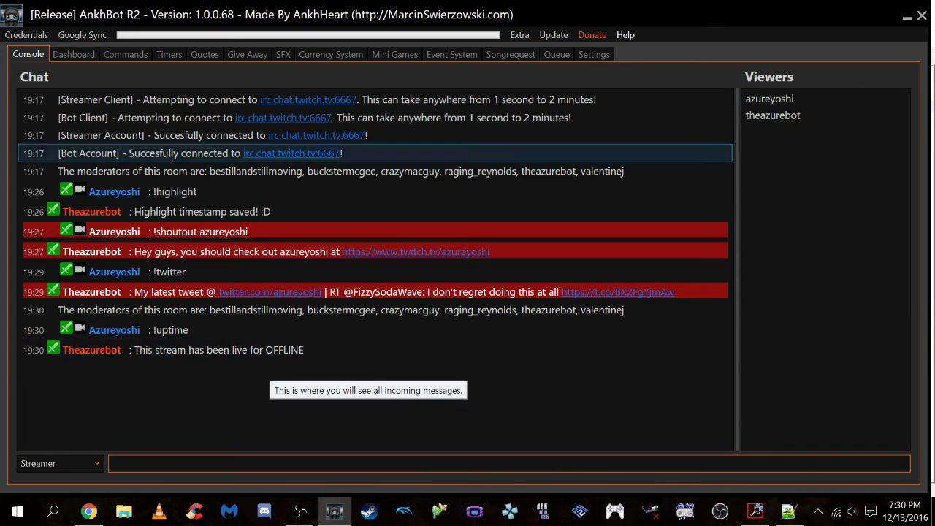
Step: Open the !seppuku command from the command list for editing to review its two-line timeout response
left_click(125, 54)
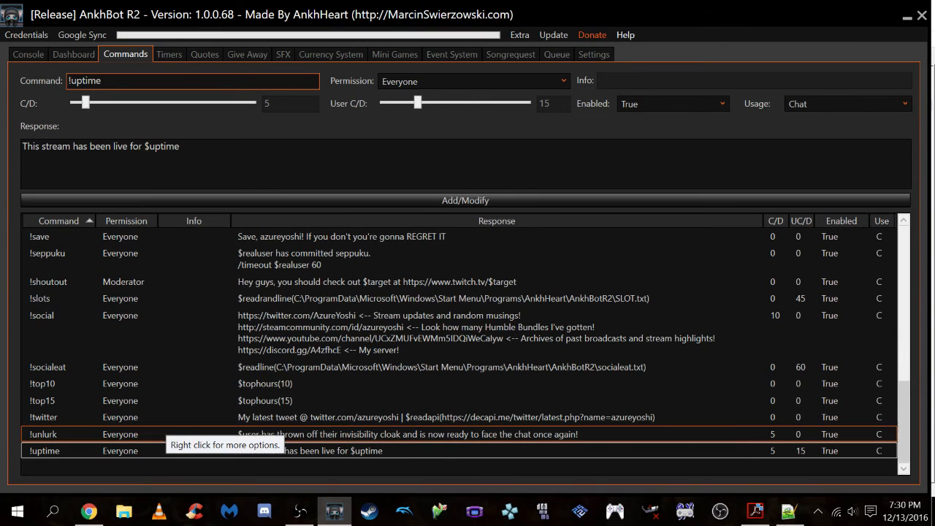
left_click(168, 434)
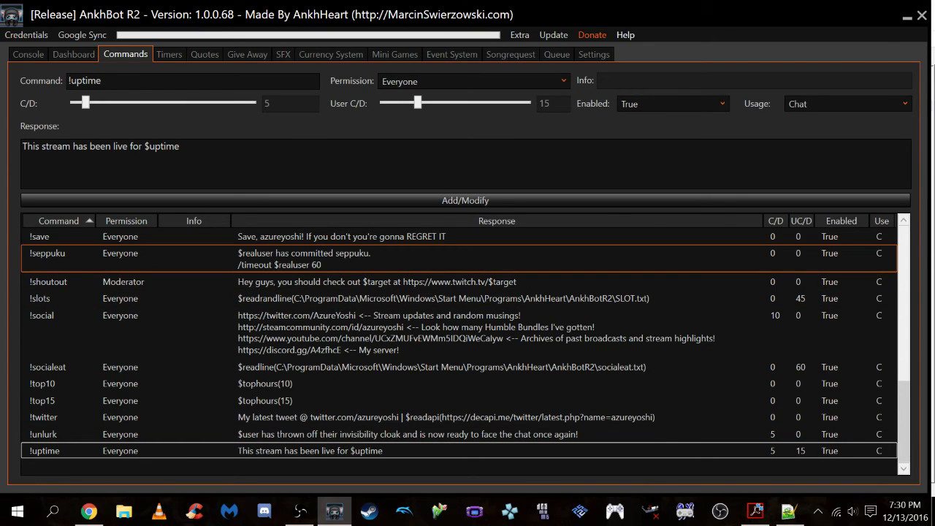
left_click(397, 261)
right_click(396, 260)
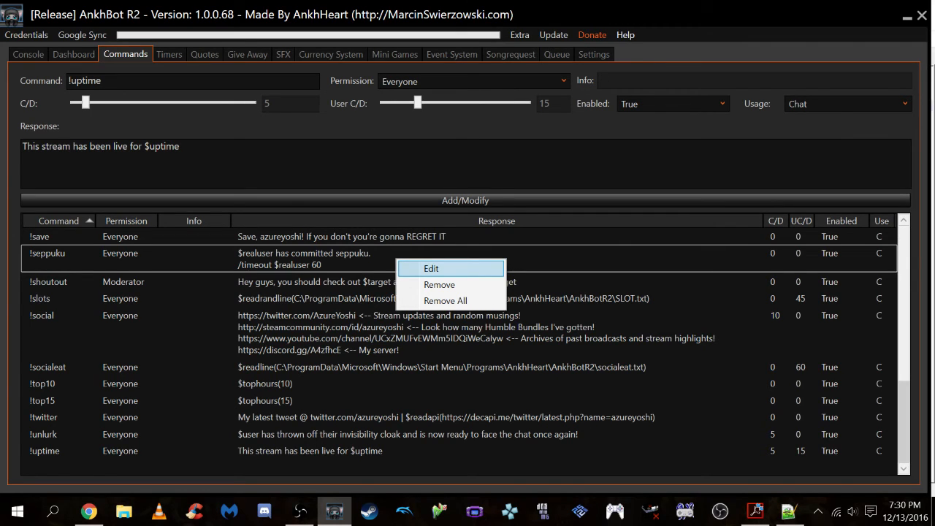
left_click(431, 268)
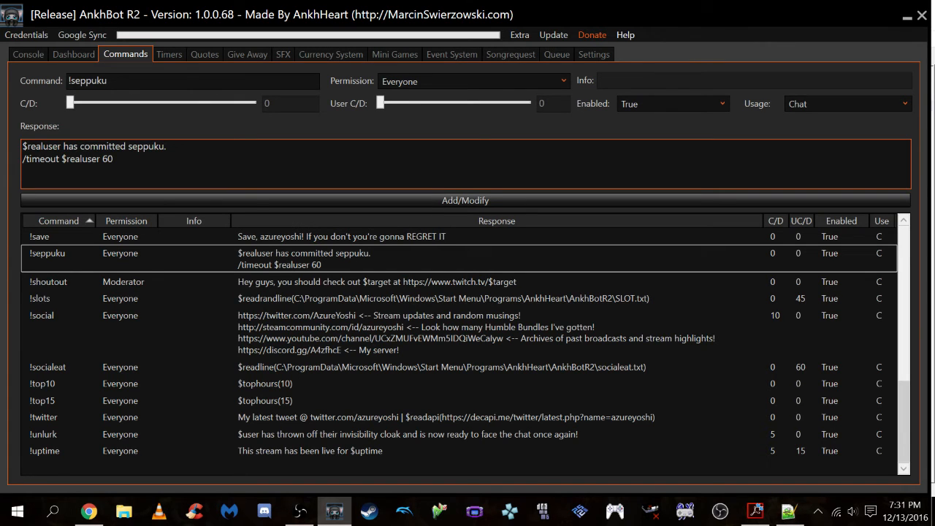
Step: Send "!seppuku" as Streamer in the console chat to test the command
left_click(28, 54)
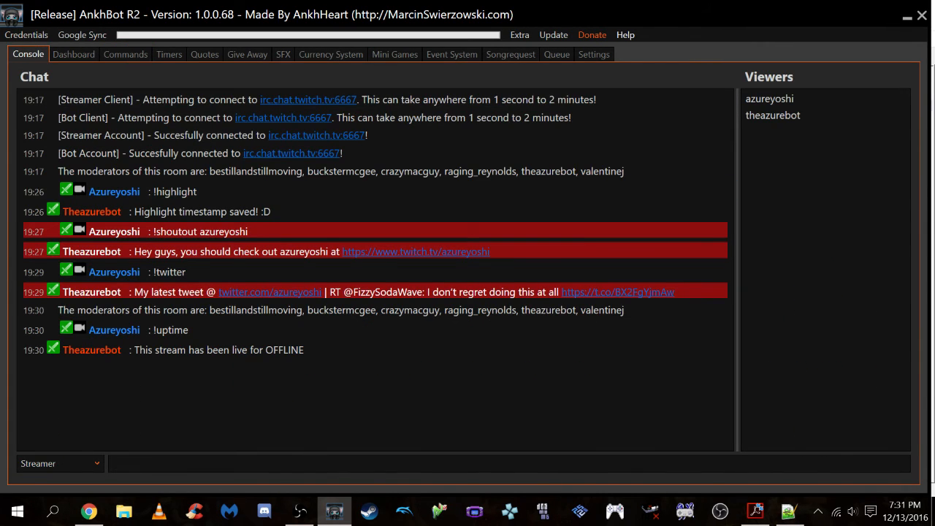
left_click(285, 464)
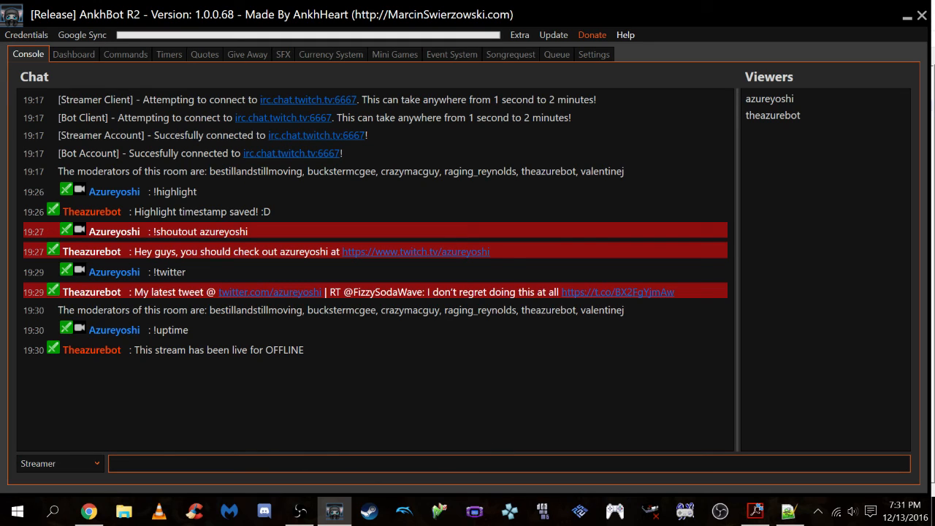
type("!seppuku")
key("Return")
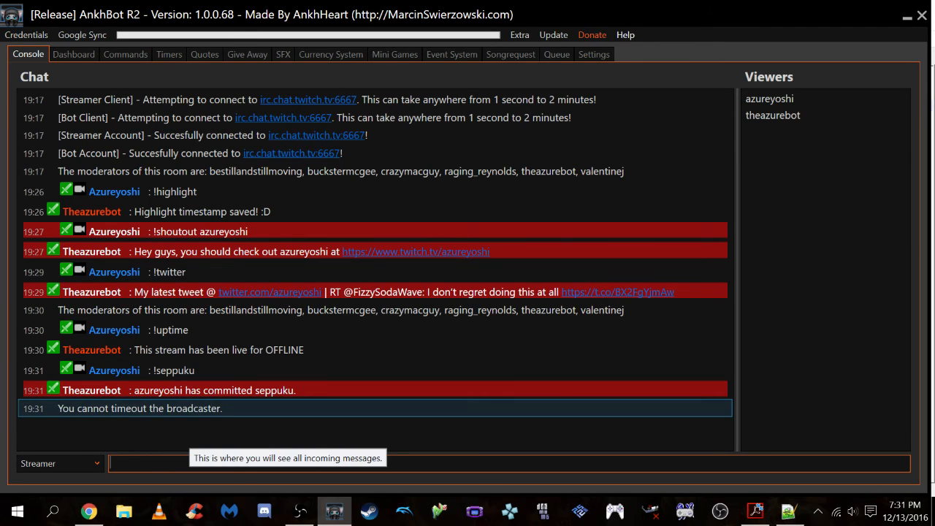
Step: Return to the custom command list and look through it for another command to review
left_click(125, 54)
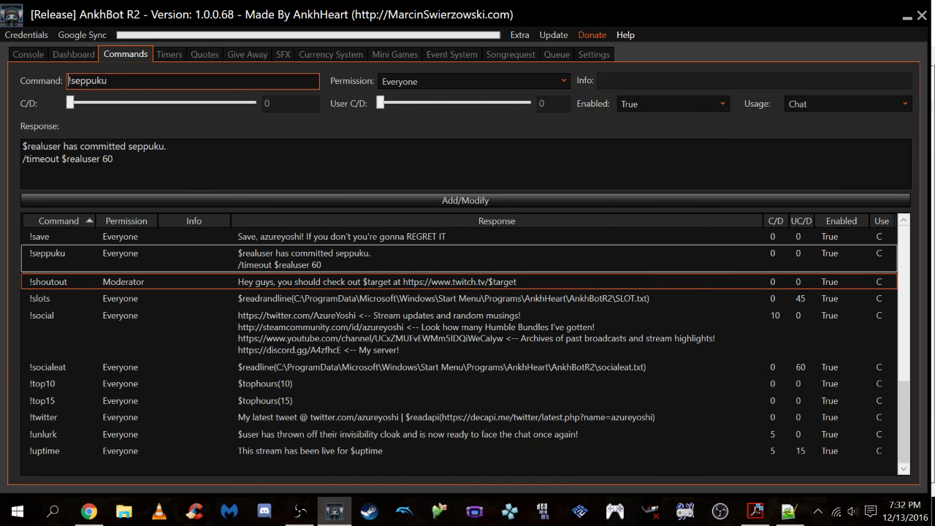
scroll(465, 351, "up", 3)
scroll(465, 350, "down", 3)
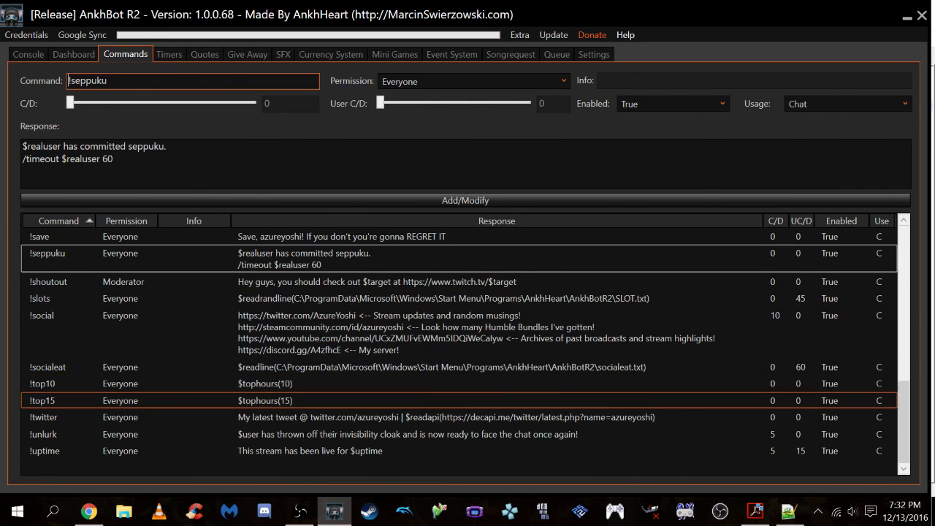